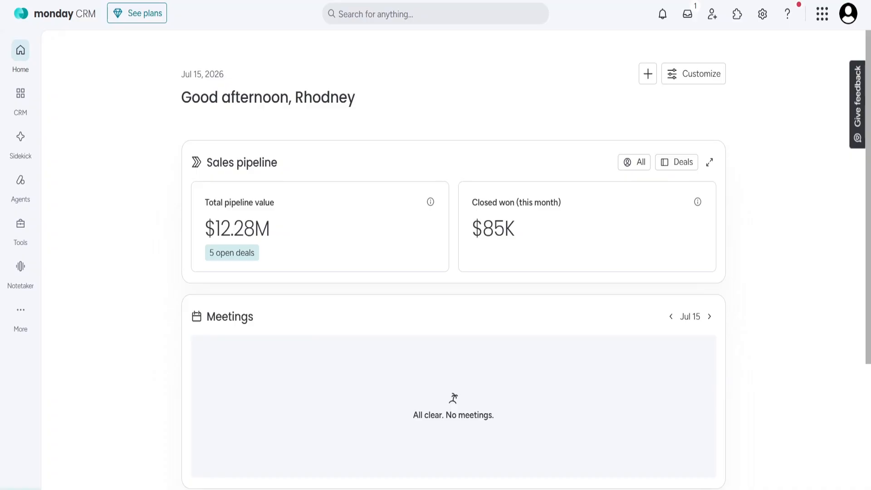
Create a new dashboard named "Sales KPI Dashboard" in the CRM workspace.
{"action": "left_click", "coordinate": [21, 95]}
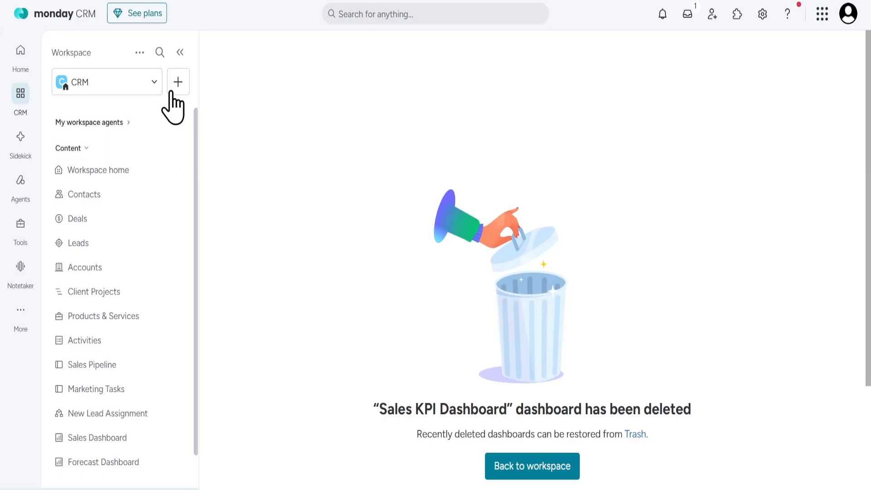
{"action": "left_click", "coordinate": [177, 84]}
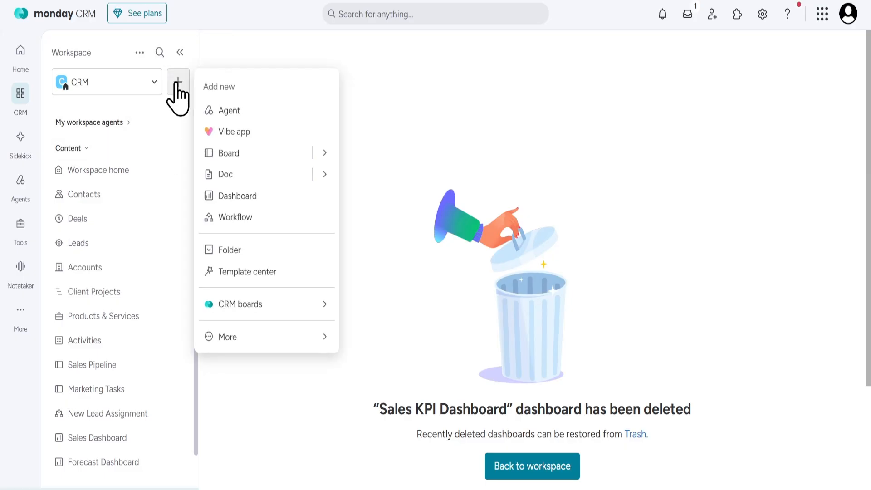
{"action": "left_click", "coordinate": [253, 198]}
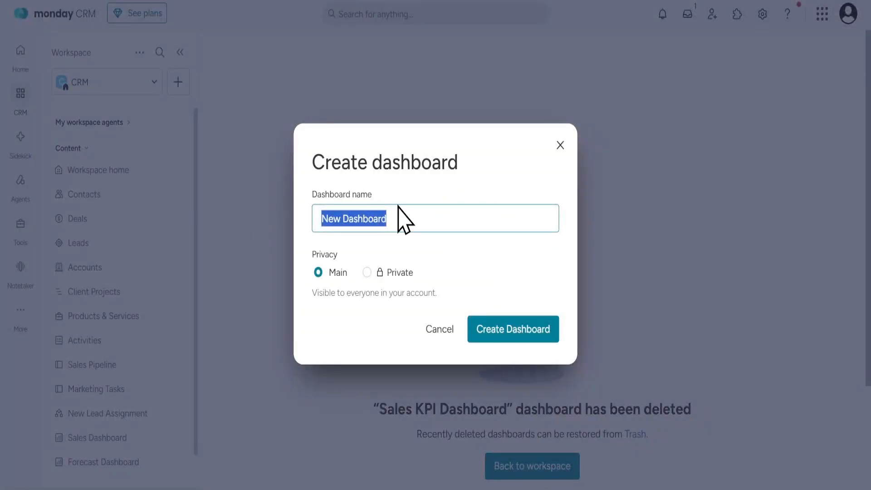
{"action": "type", "text": "Sales KPI Dashboard"}
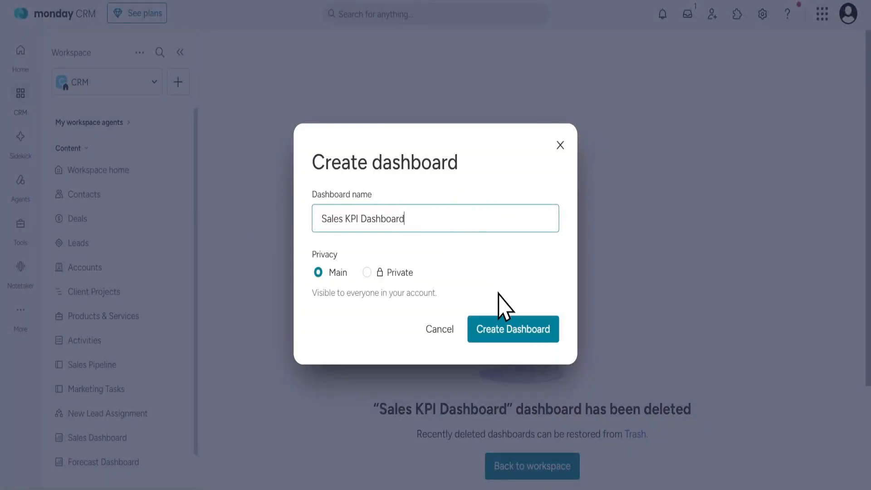
{"action": "left_click", "coordinate": [492, 336]}
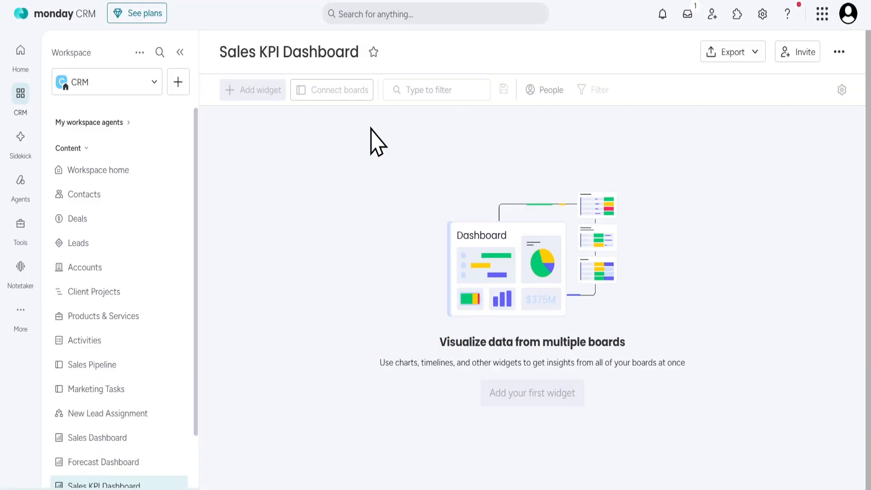
Connect the Sales Pipeline board from the CRM workspace to the new dashboard.
{"action": "left_click", "coordinate": [341, 92]}
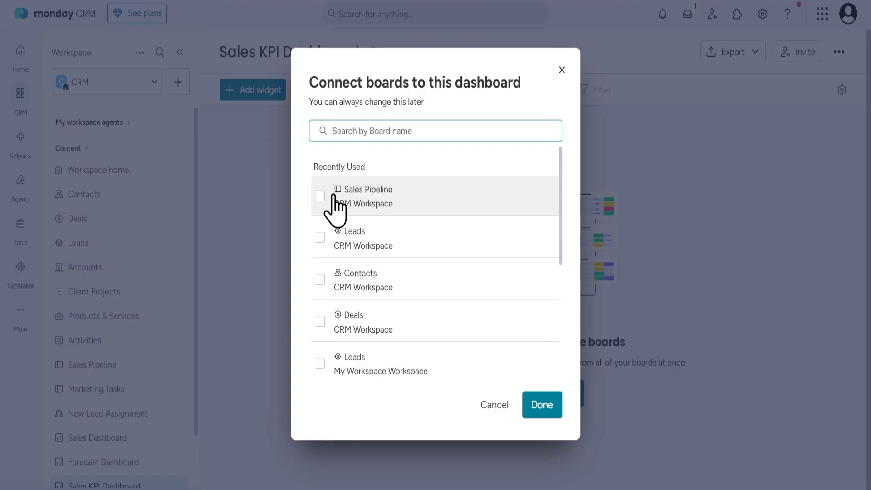
{"action": "left_click", "coordinate": [320, 195]}
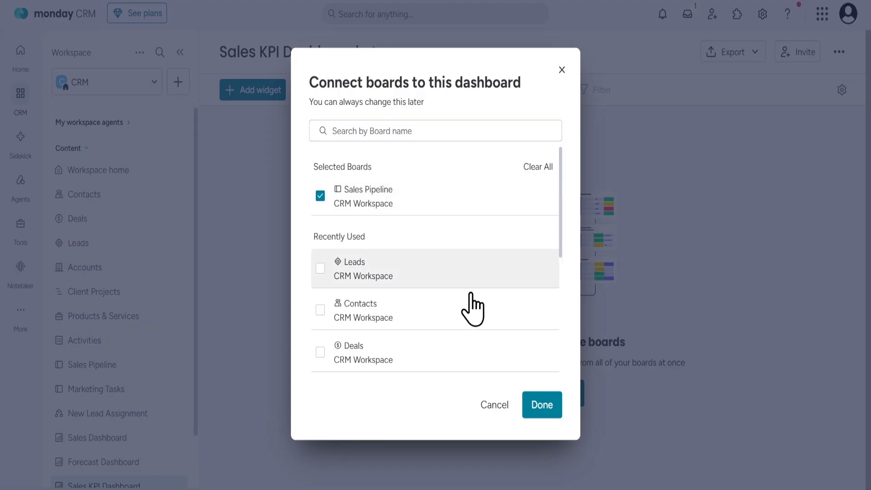
{"action": "left_click", "coordinate": [537, 410]}
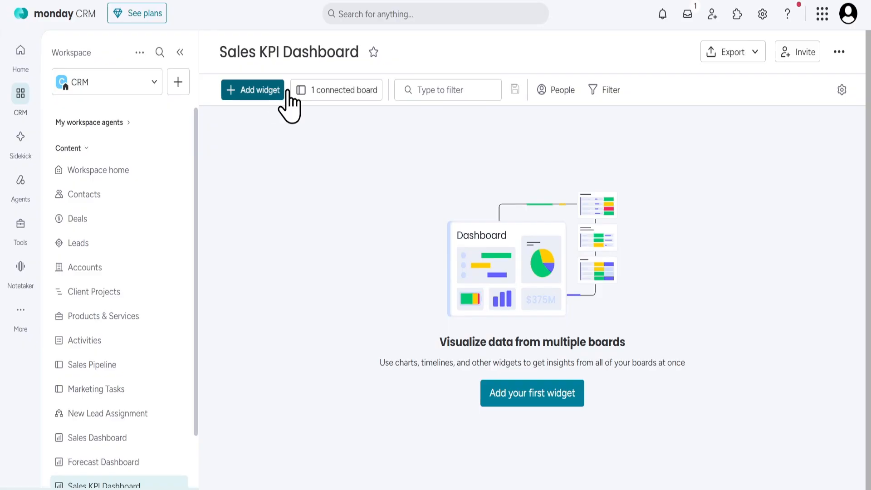
Add a Chart widget to the dashboard and rename it "Total Won and Lost Chart".
{"action": "left_click", "coordinate": [277, 93]}
{"action": "scroll", "coordinate": [320, 234], "scroll_direction": "down", "scroll_amount": 1}
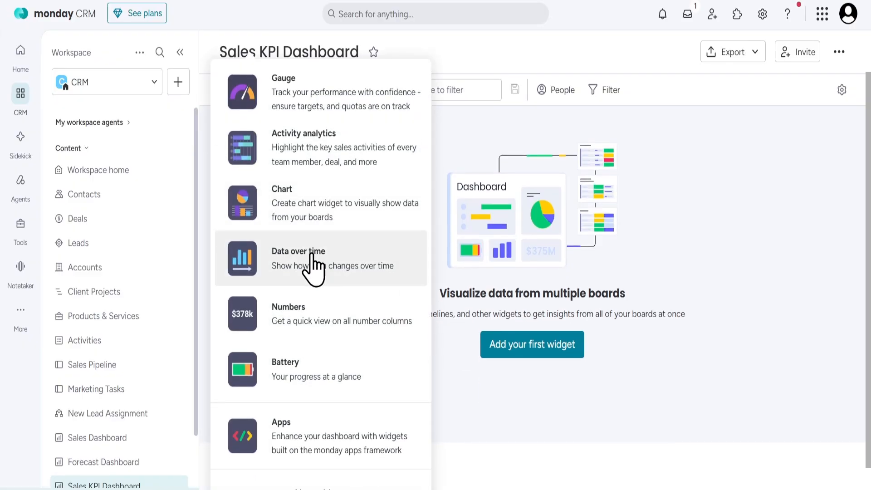
{"action": "left_click", "coordinate": [299, 213]}
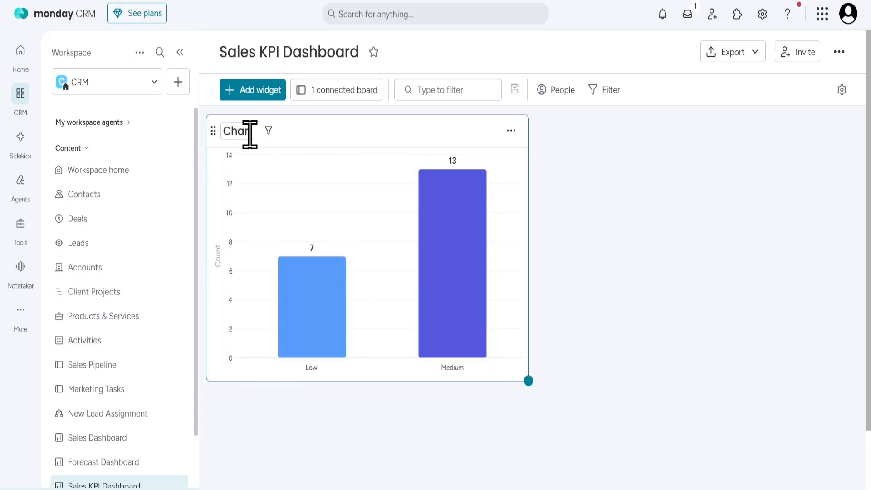
{"action": "left_click", "coordinate": [250, 131]}
{"action": "type", "text": "Total Won and Lost Chart"}
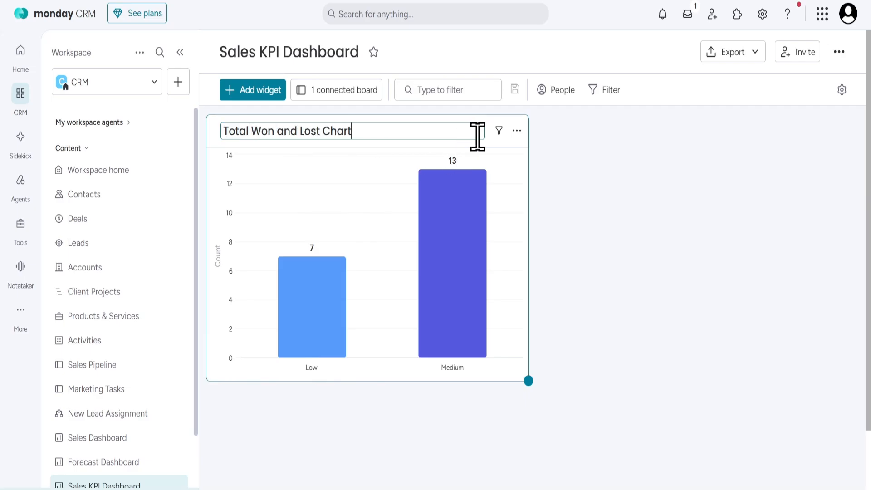
{"action": "left_click", "coordinate": [522, 132]}
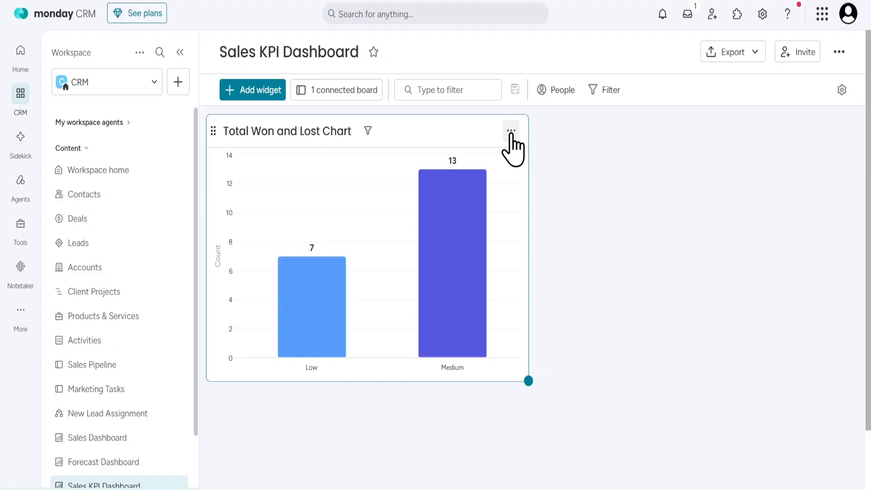
Change the chart type of the Total Won and Lost Chart widget to Donut.
{"action": "left_click", "coordinate": [511, 132]}
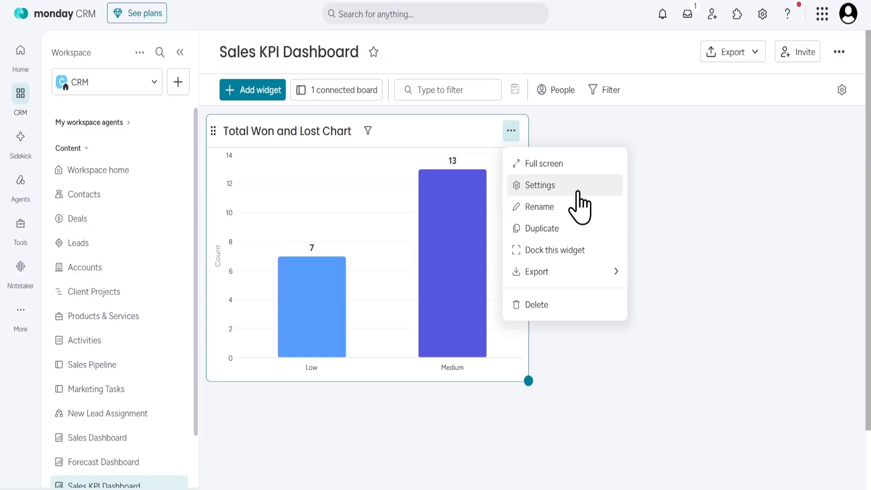
{"action": "left_click", "coordinate": [539, 185]}
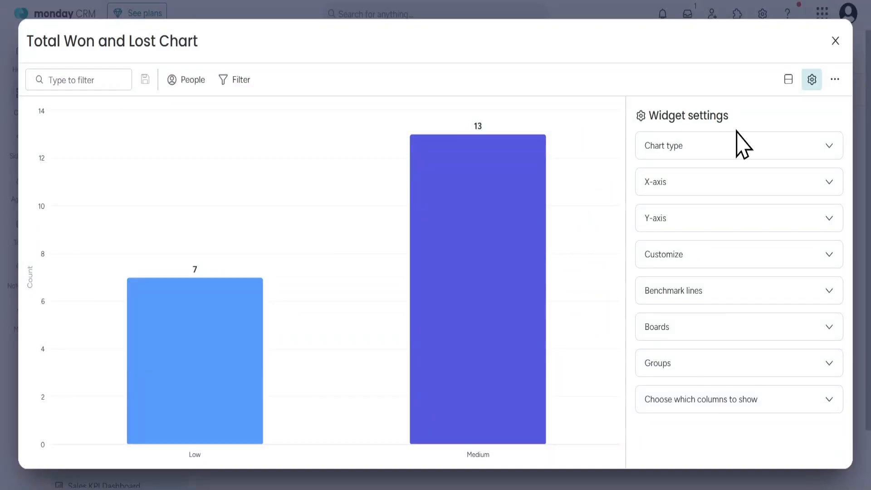
{"action": "left_click", "coordinate": [744, 149]}
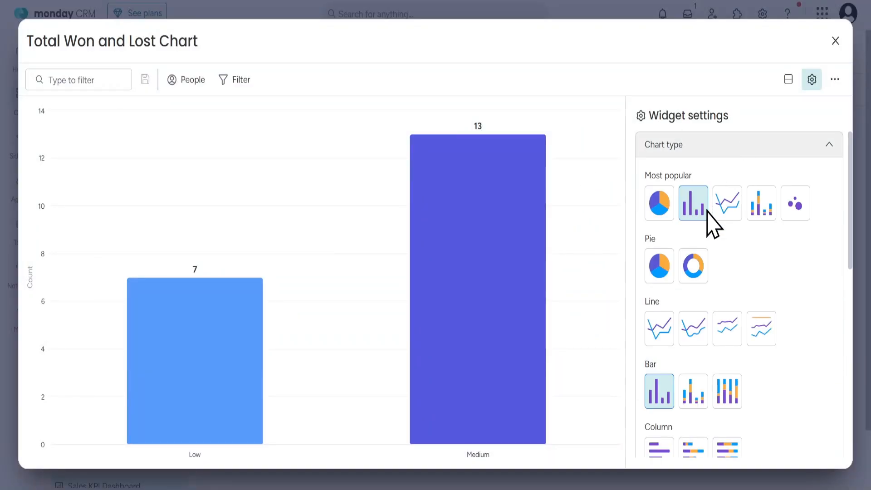
{"action": "left_click", "coordinate": [693, 281]}
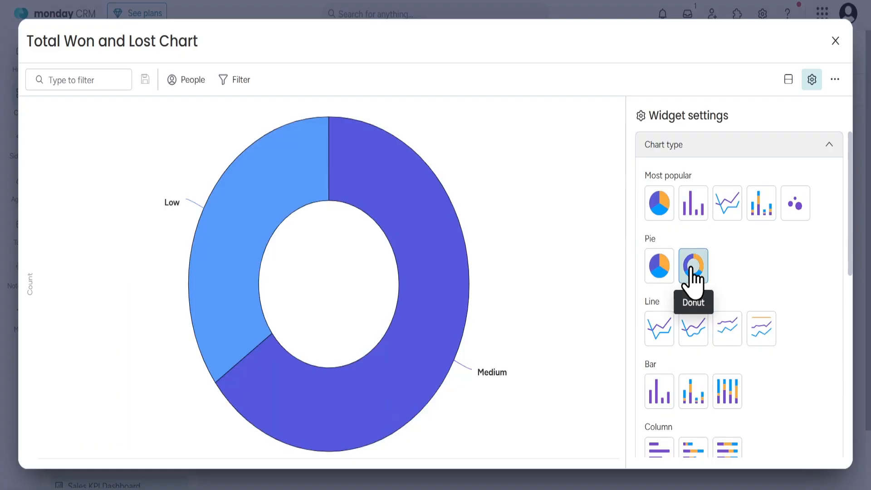
{"action": "left_click", "coordinate": [837, 147]}
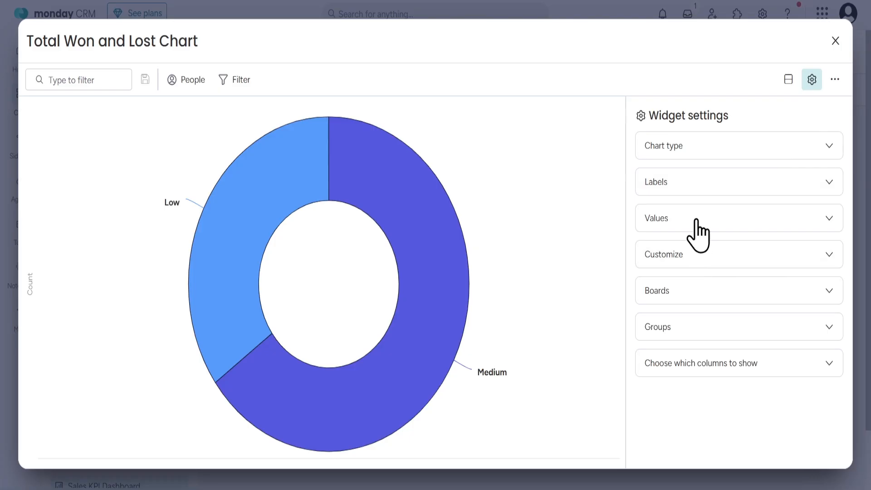
Set the donut chart's label column to Stage.
{"action": "left_click", "coordinate": [705, 191]}
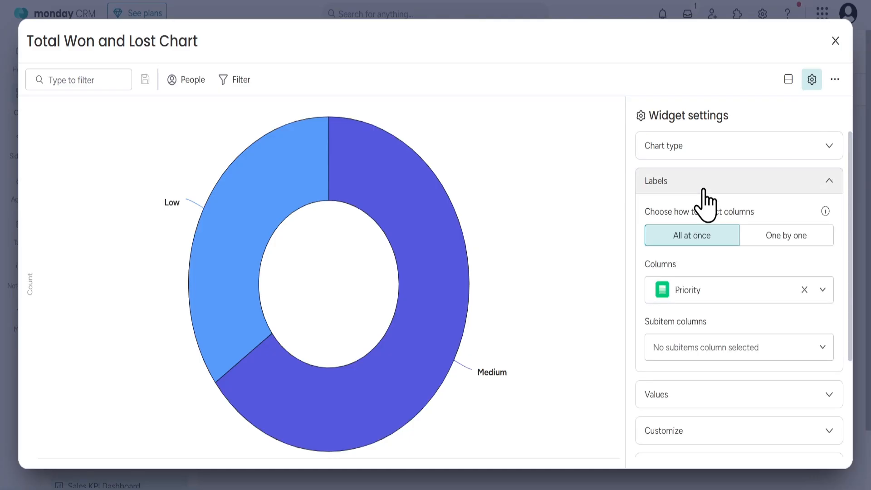
{"action": "left_click", "coordinate": [705, 295]}
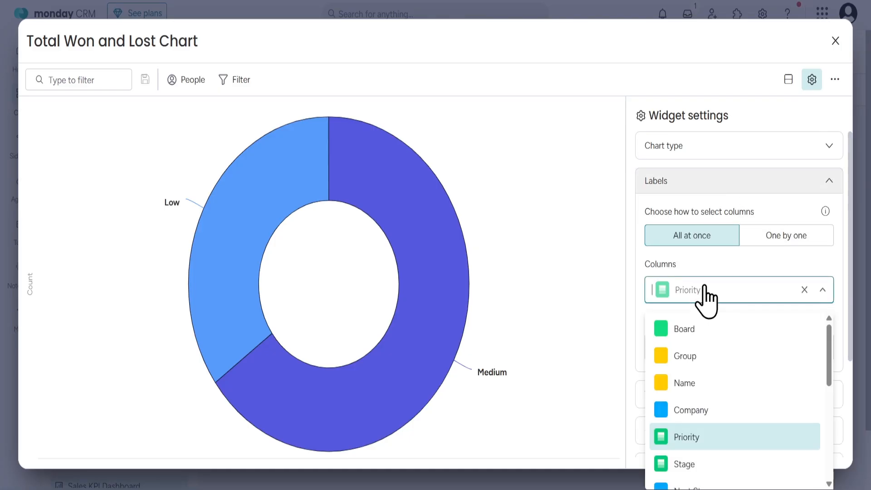
{"action": "scroll", "coordinate": [740, 358], "scroll_direction": "down", "scroll_amount": 3}
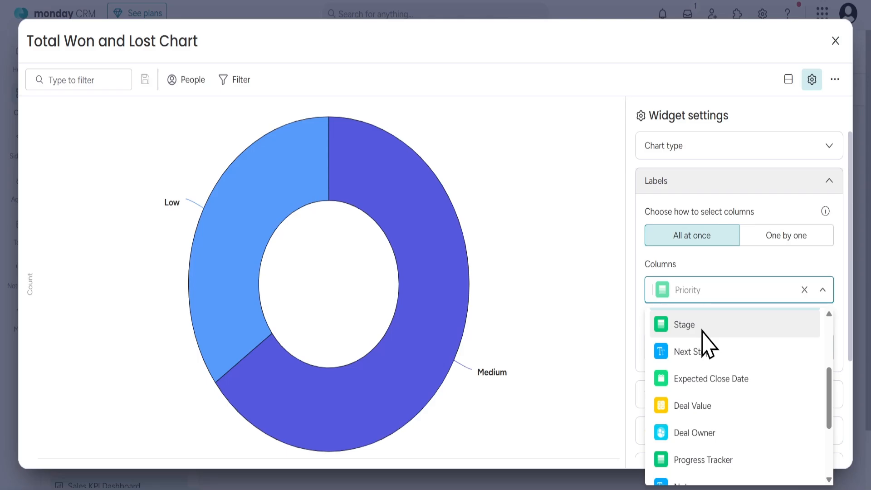
{"action": "left_click", "coordinate": [704, 343]}
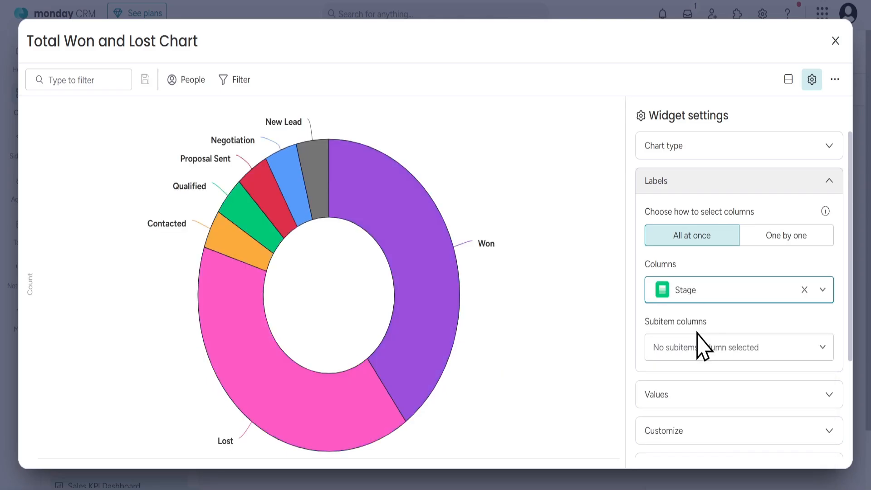
Filter the donut chart on the Sales Pipeline board to Stage is Won or Lost, save the filter and close the widget settings.
{"action": "left_click", "coordinate": [226, 86]}
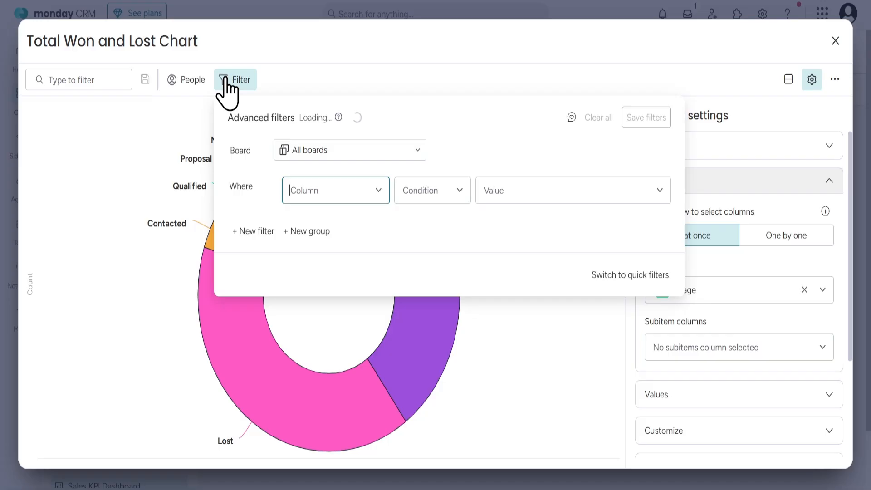
{"action": "left_click", "coordinate": [363, 153]}
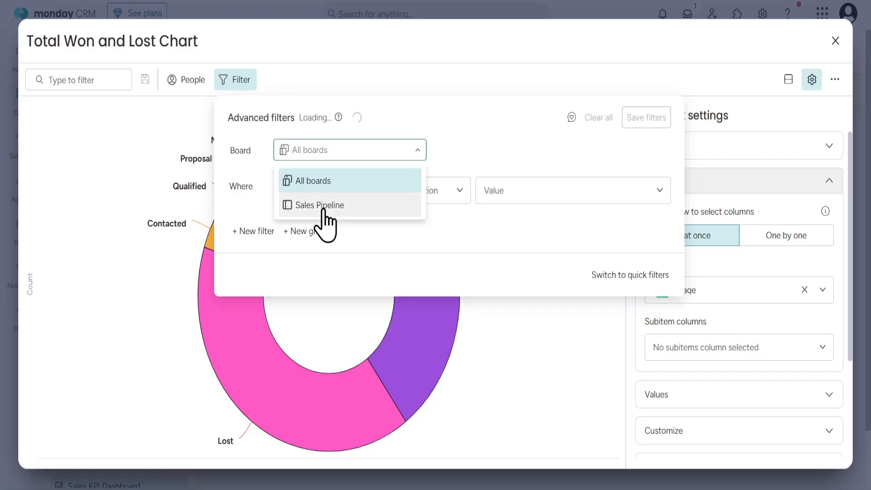
{"action": "left_click", "coordinate": [343, 204]}
{"action": "left_click", "coordinate": [342, 191]}
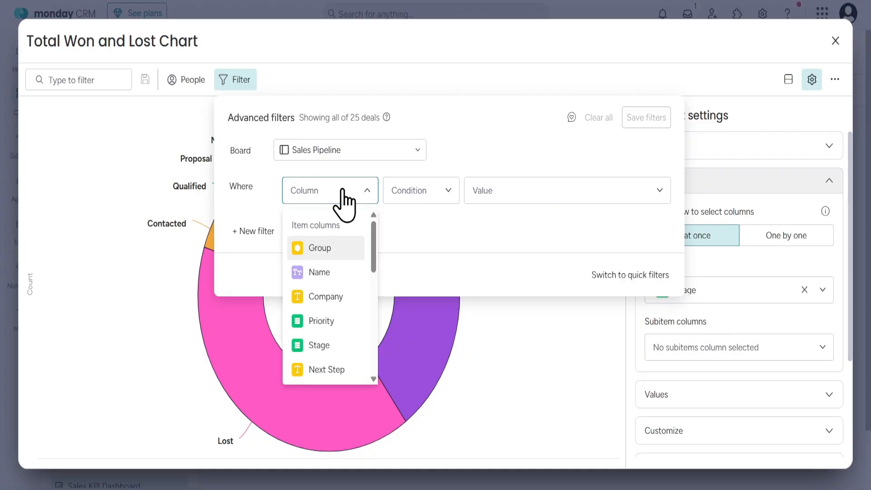
{"action": "left_click", "coordinate": [322, 347]}
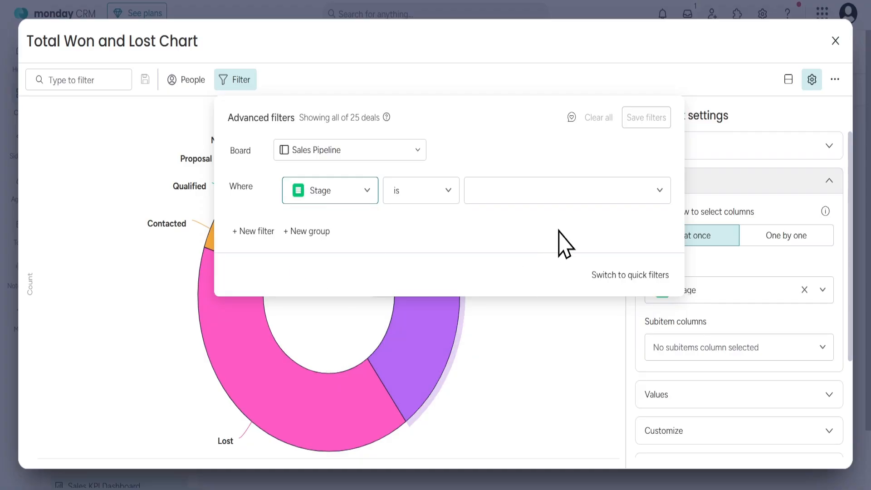
{"action": "left_click", "coordinate": [577, 186]}
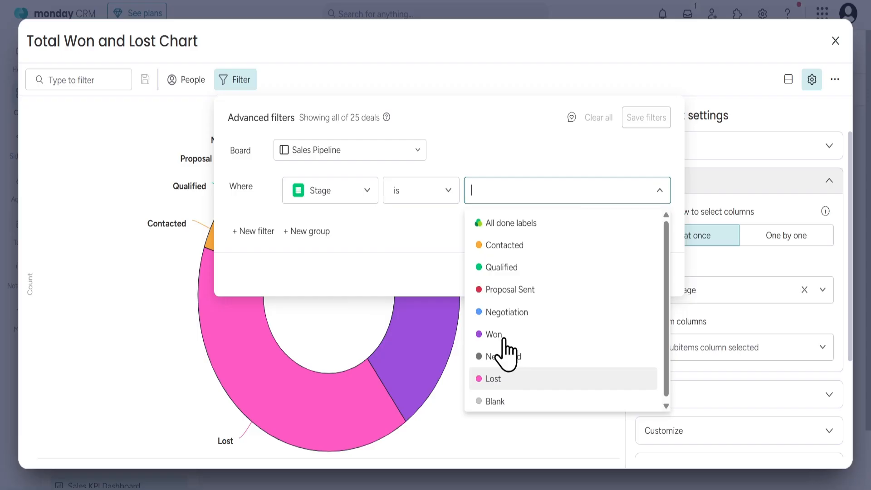
{"action": "left_click", "coordinate": [505, 376]}
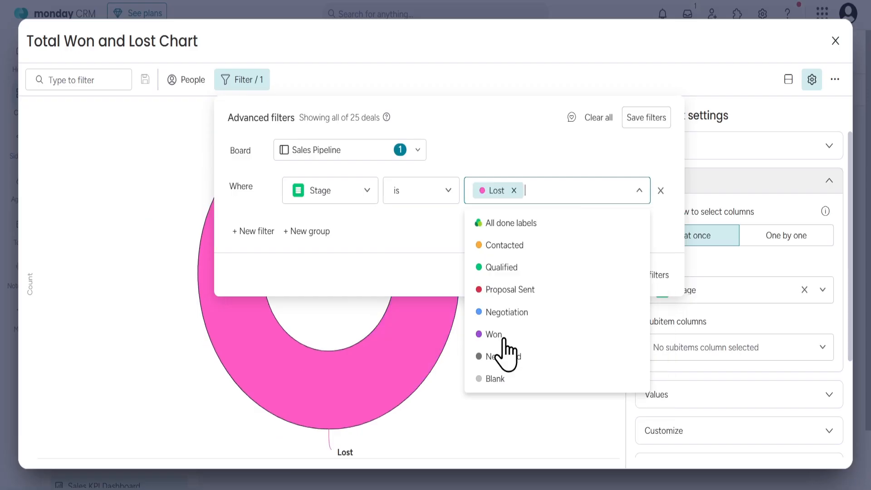
{"action": "left_click", "coordinate": [646, 123]}
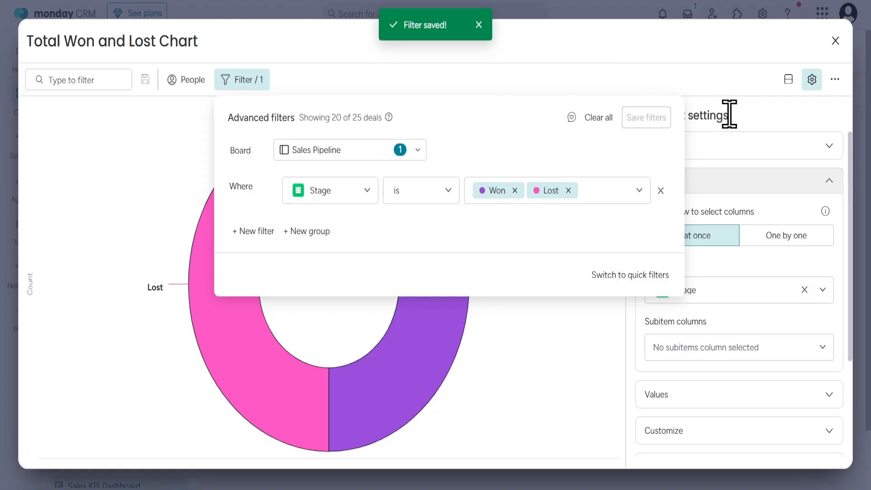
{"action": "left_click", "coordinate": [835, 42]}
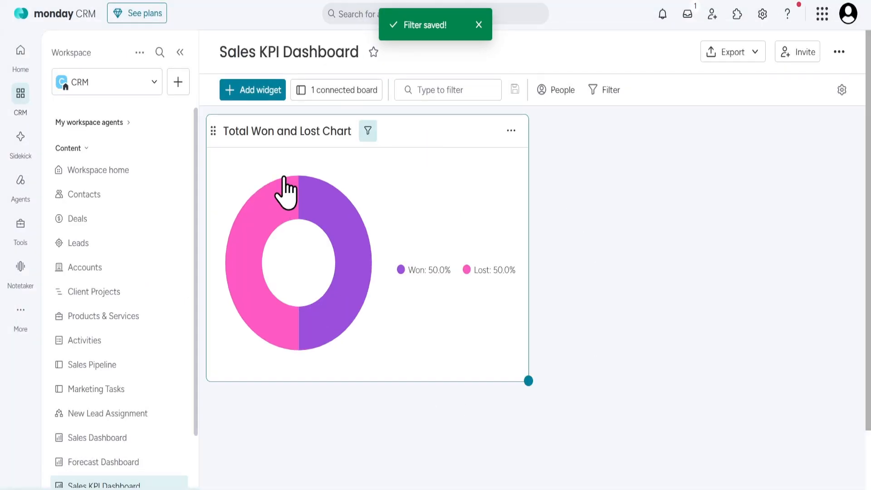
Add a second Chart widget to the dashboard and rename it "Monthly Revenue".
{"action": "left_click", "coordinate": [259, 90]}
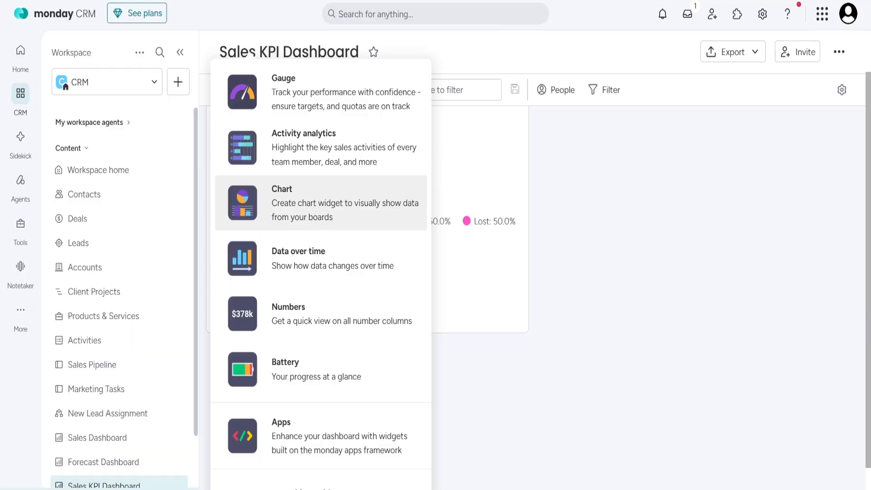
{"action": "left_click", "coordinate": [321, 203]}
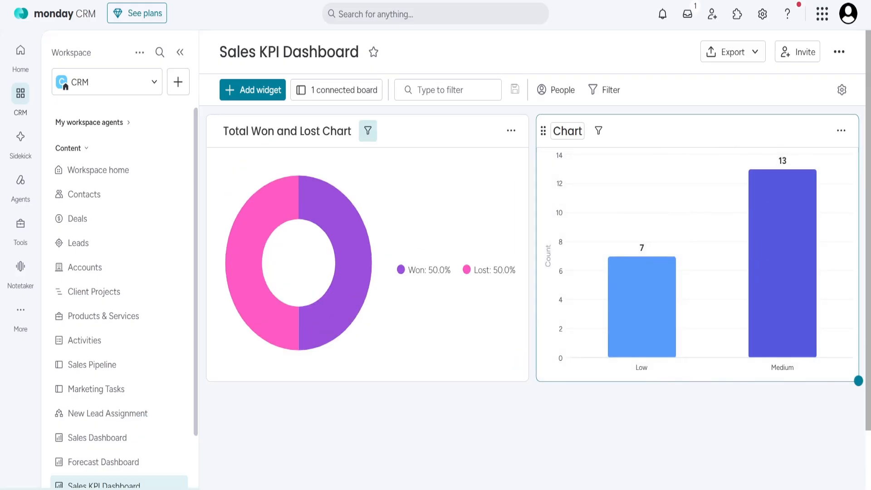
{"action": "left_click", "coordinate": [569, 136]}
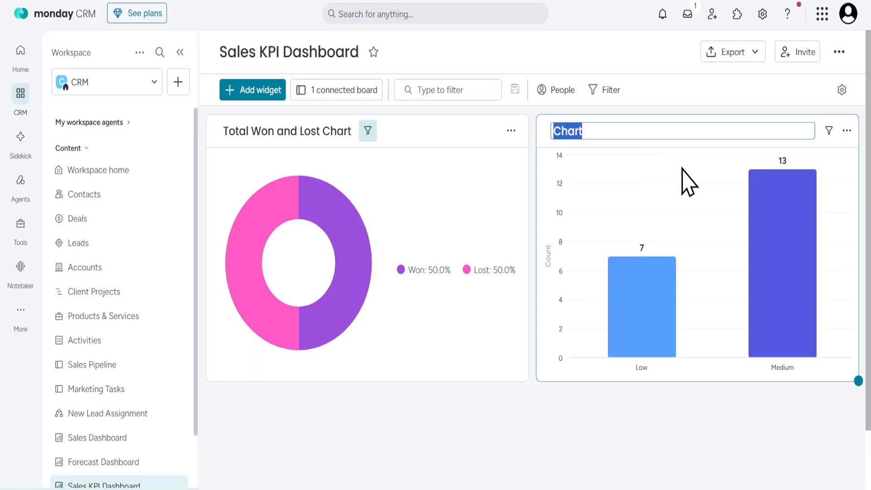
{"action": "type", "text": "Monthly Revenue"}
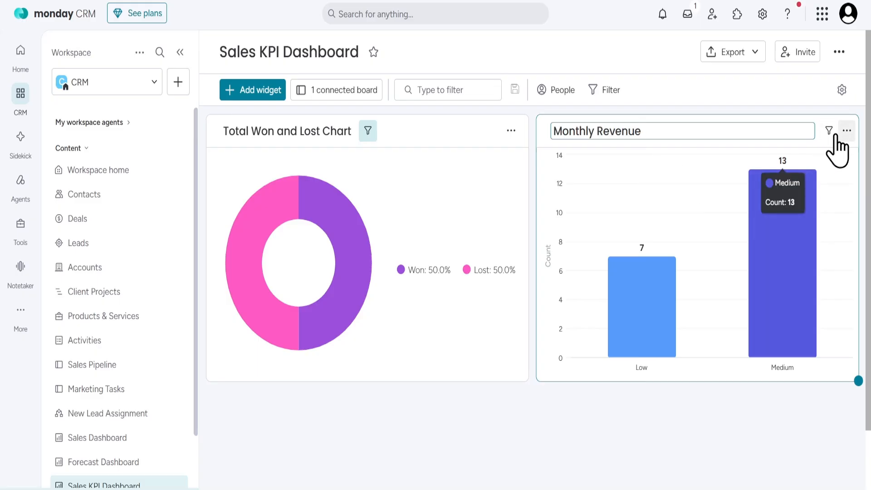
{"action": "key", "text": "Return"}
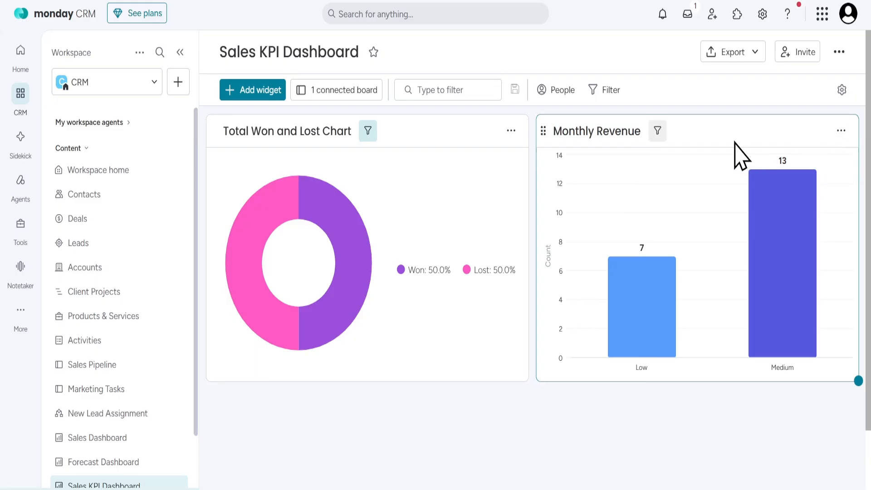
Filter the Monthly Revenue chart on the Sales Pipeline board to Deal Value is not empty, save the filter and close the expanded widget.
{"action": "left_click", "coordinate": [658, 131]}
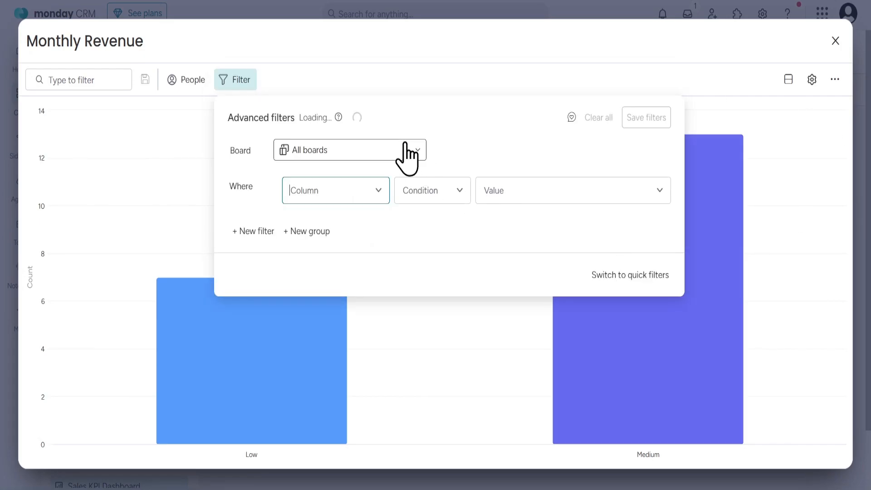
{"action": "left_click", "coordinate": [405, 149]}
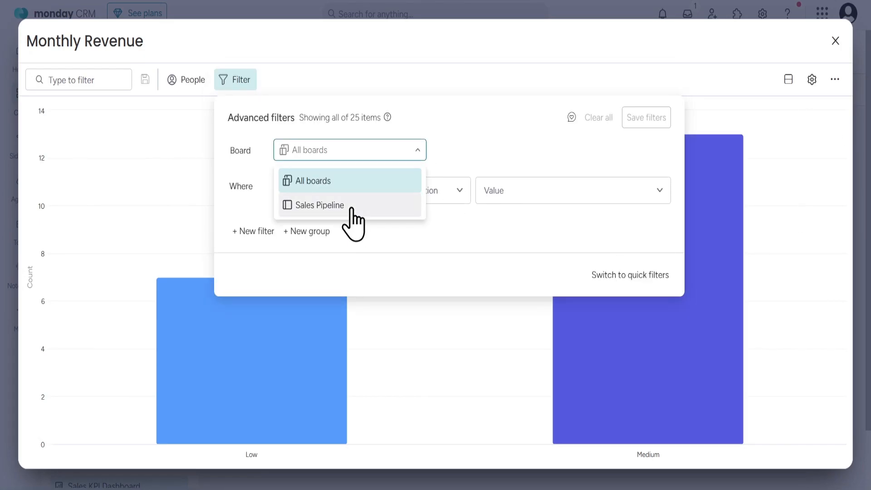
{"action": "left_click", "coordinate": [352, 204]}
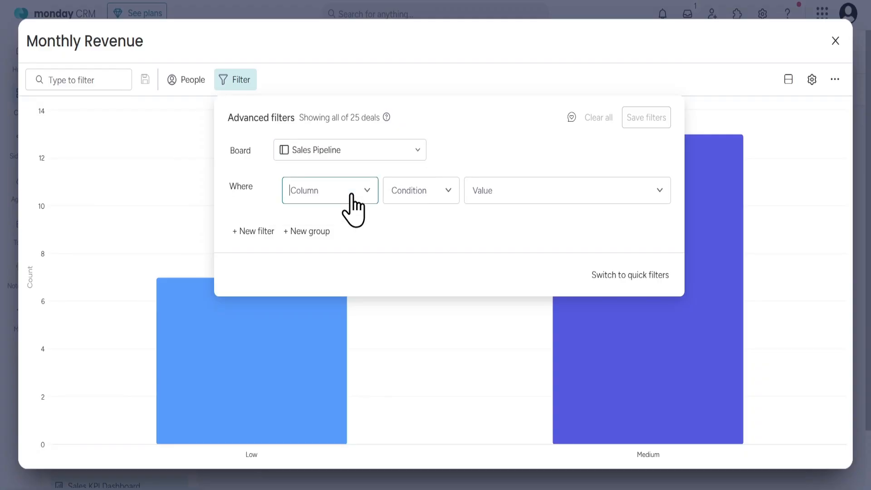
{"action": "left_click", "coordinate": [351, 190]}
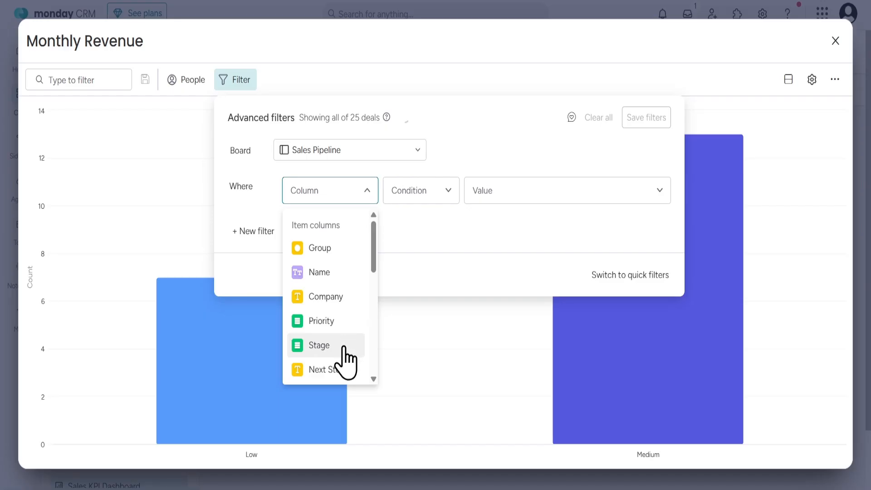
{"action": "scroll", "coordinate": [344, 349], "scroll_direction": "down", "scroll_amount": 1}
{"action": "scroll", "coordinate": [343, 351], "scroll_direction": "down", "scroll_amount": 2}
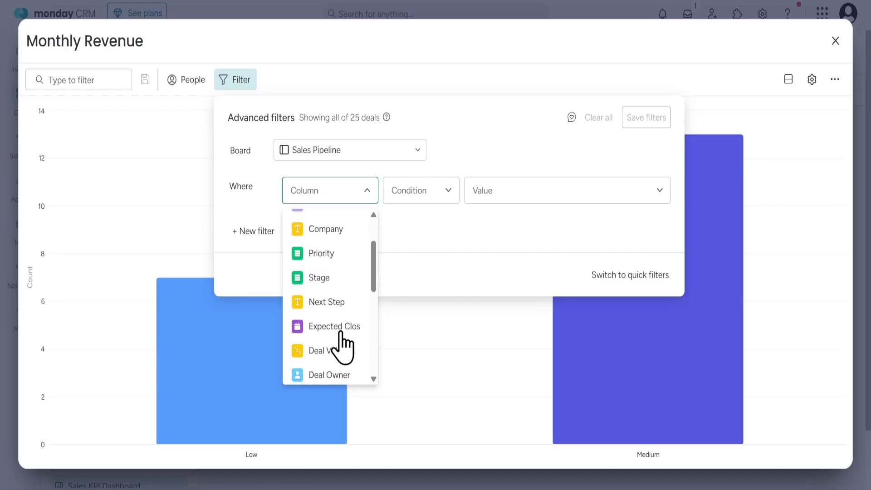
{"action": "left_click", "coordinate": [366, 351]}
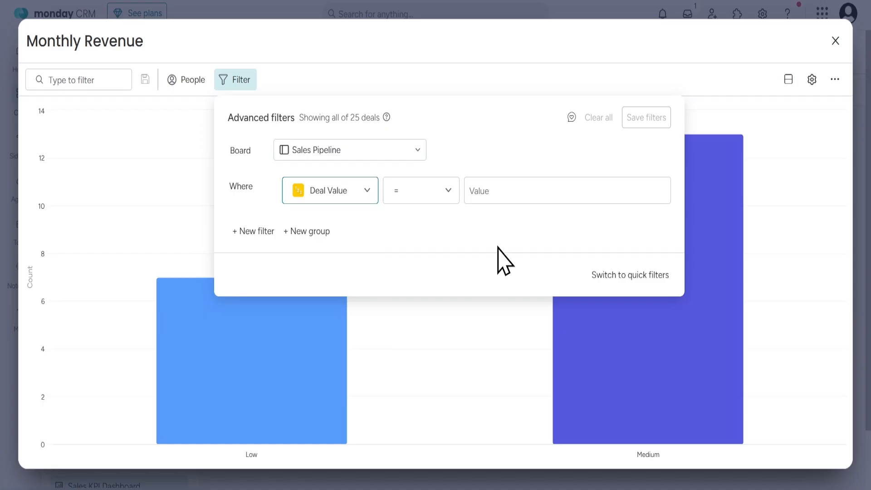
{"action": "left_click", "coordinate": [449, 191]}
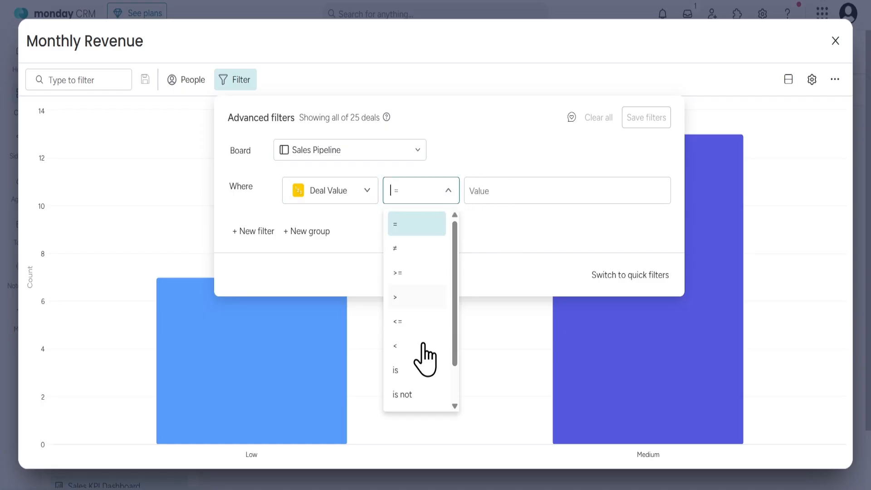
{"action": "scroll", "coordinate": [421, 368], "scroll_direction": "down", "scroll_amount": 2}
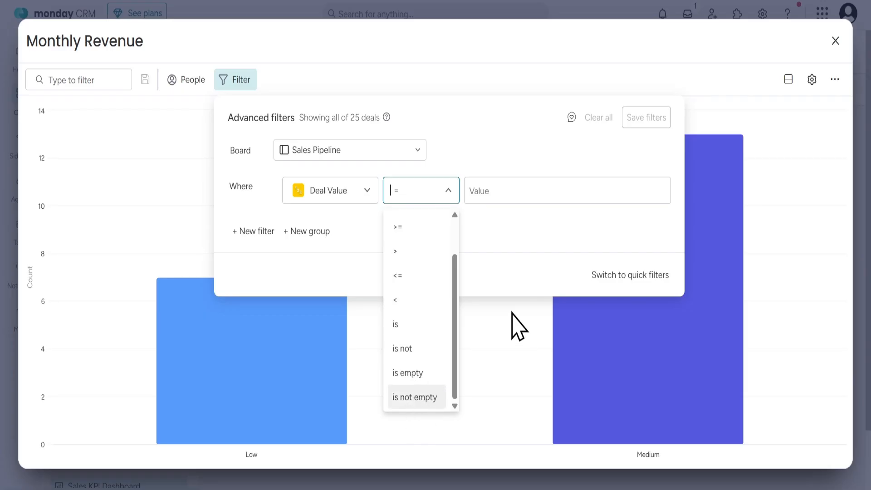
{"action": "key", "text": "Return"}
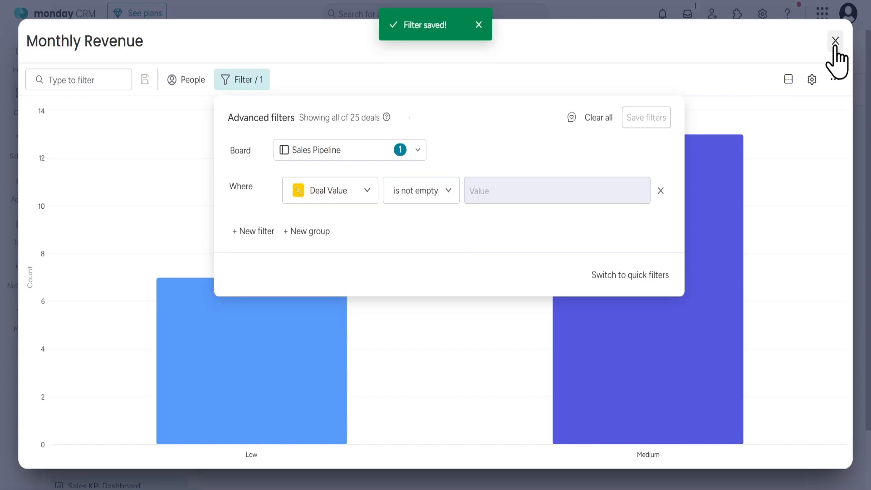
{"action": "left_click", "coordinate": [835, 40]}
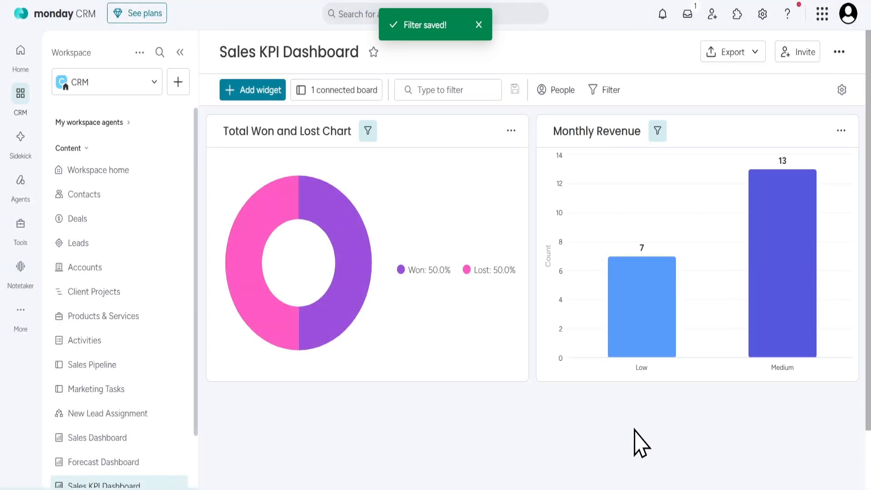
{"action": "mouse_move", "coordinate": [771, 245]}
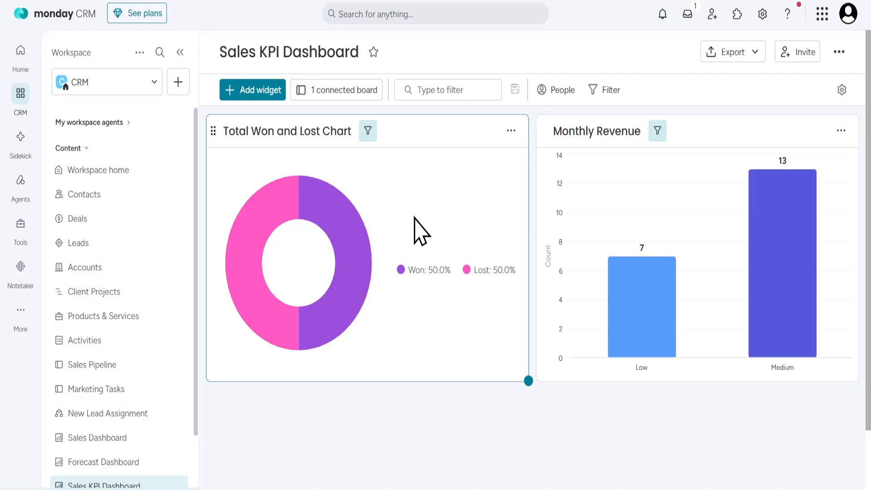
{"action": "scroll", "coordinate": [420, 232], "scroll_direction": "down", "scroll_amount": 2}
{"action": "scroll", "coordinate": [420, 231], "scroll_direction": "up", "scroll_amount": 2}
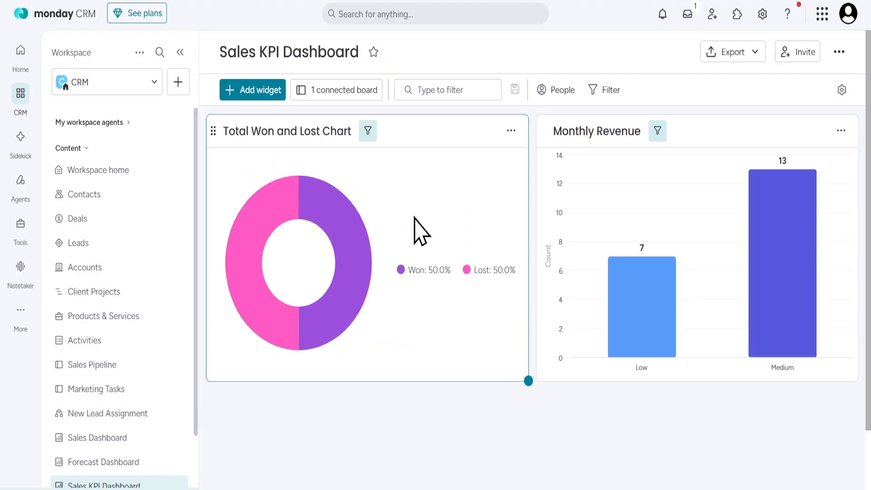